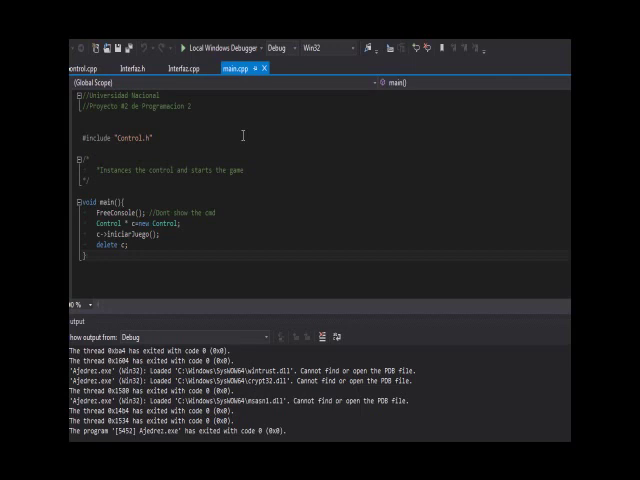
Step: Launch Medieval Chess and start a new match from the title screen
click(221, 46)
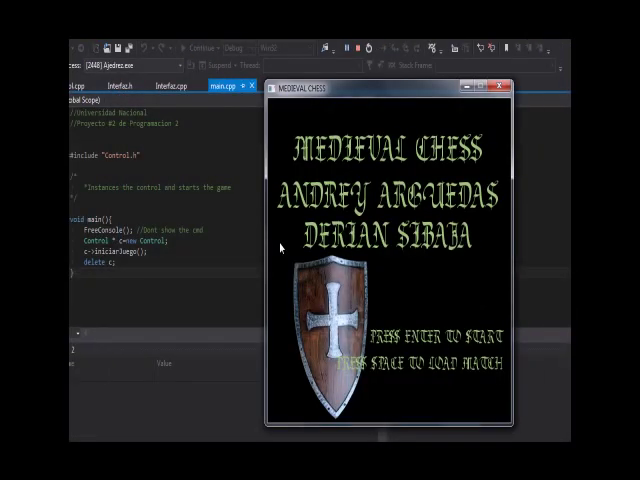
key(Return)
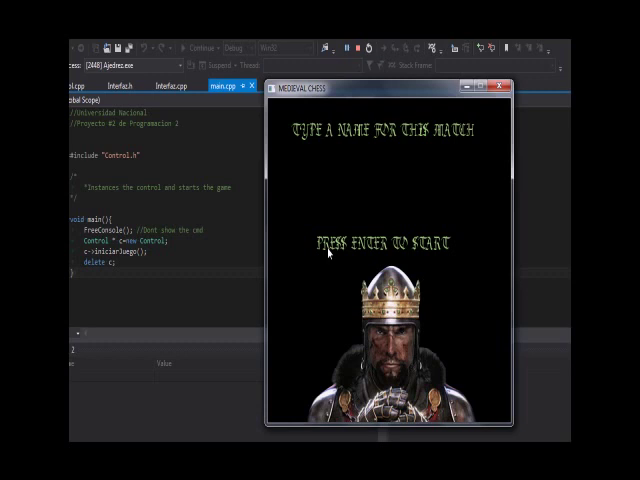
text(VIDE)
text(OGAME)
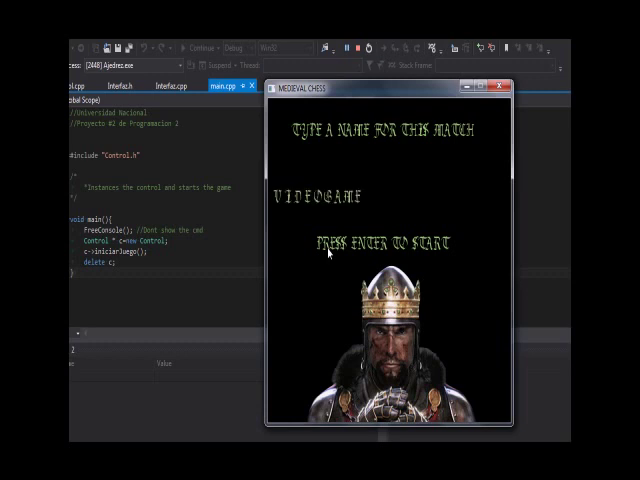
Step: Confirm the match name and play d4, d5, Bf4, Bg4, Nf3 and Nc6
key(Return)
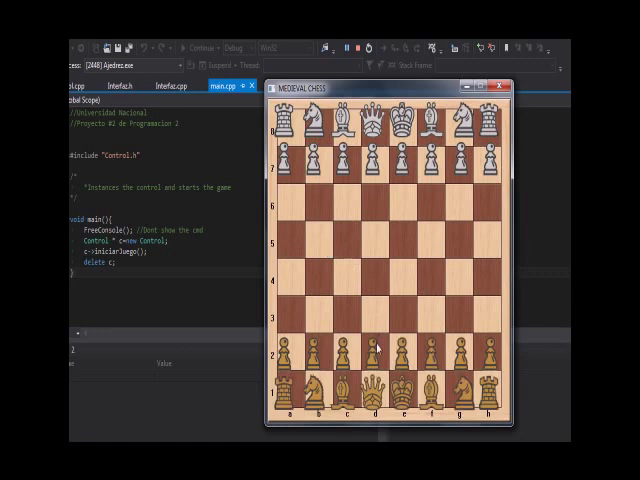
click(374, 376)
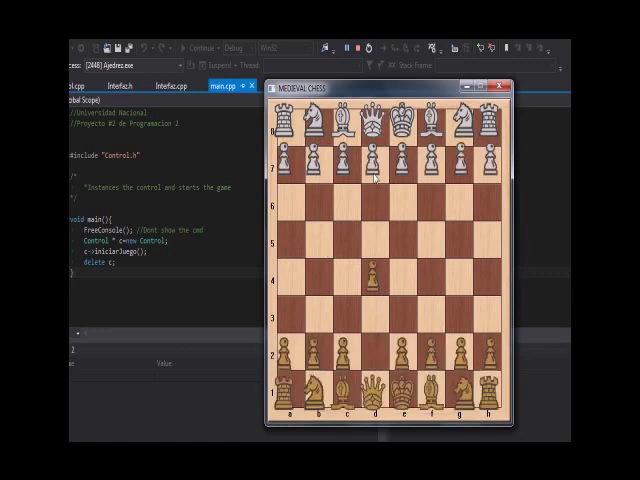
click(378, 237)
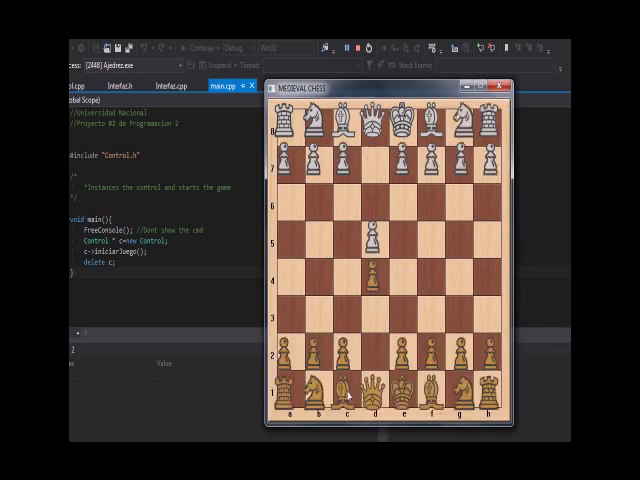
click(431, 286)
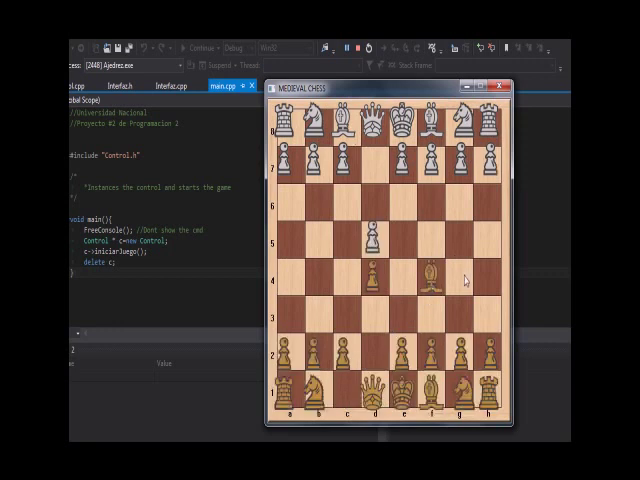
click(460, 277)
click(462, 385)
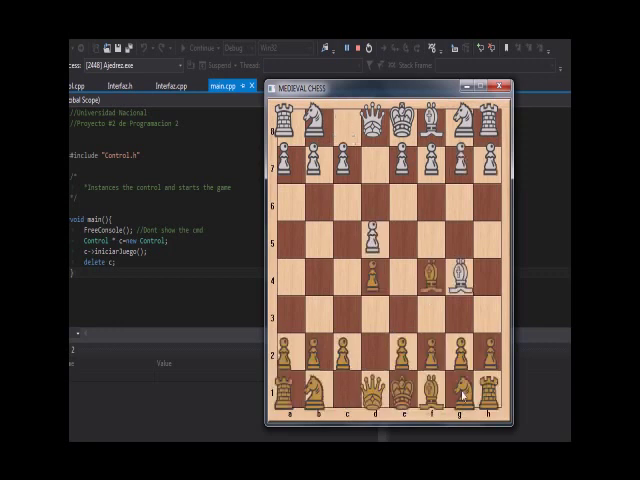
click(434, 318)
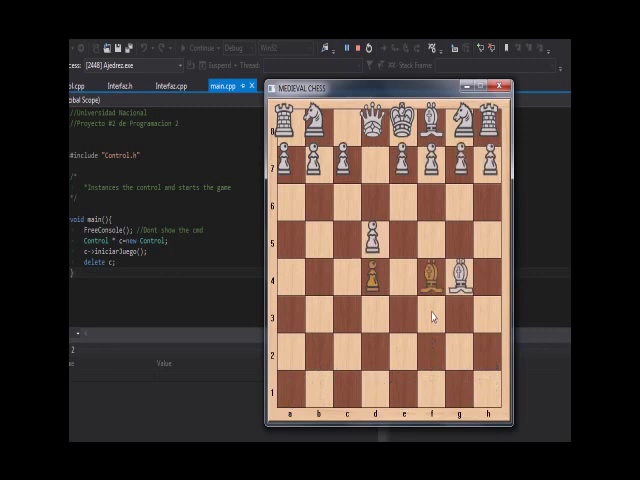
click(344, 203)
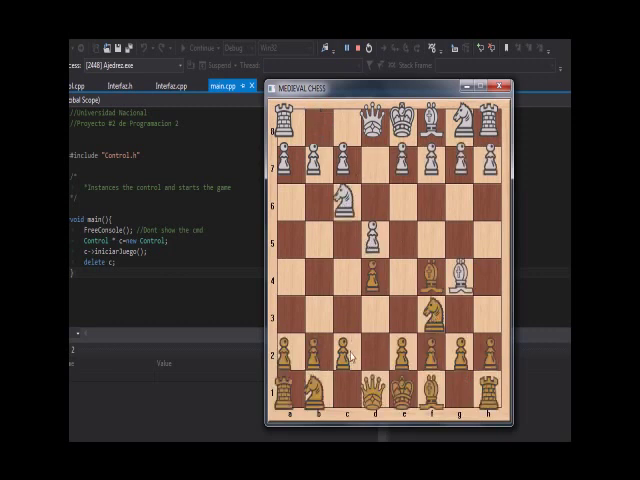
Step: Play Qd3, Nxd4, h4 and Bxf3
click(370, 398)
click(368, 322)
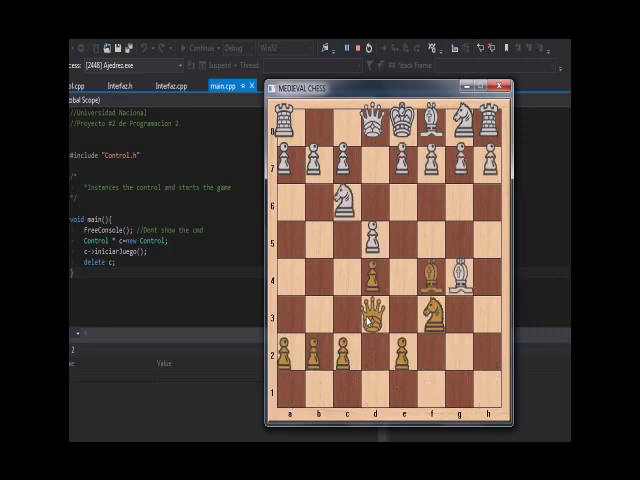
click(345, 205)
click(372, 272)
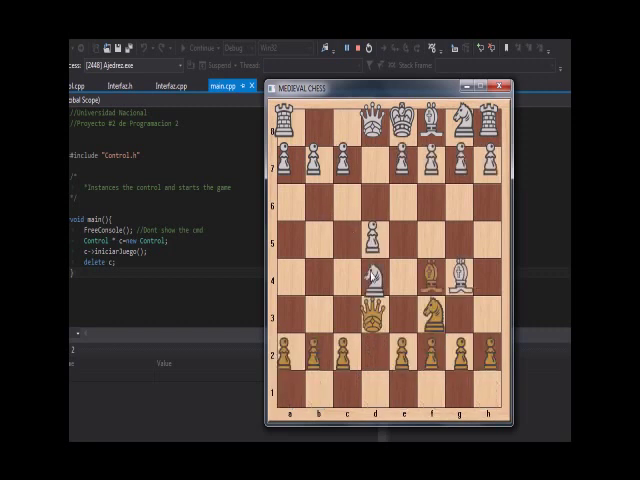
click(488, 352)
click(489, 278)
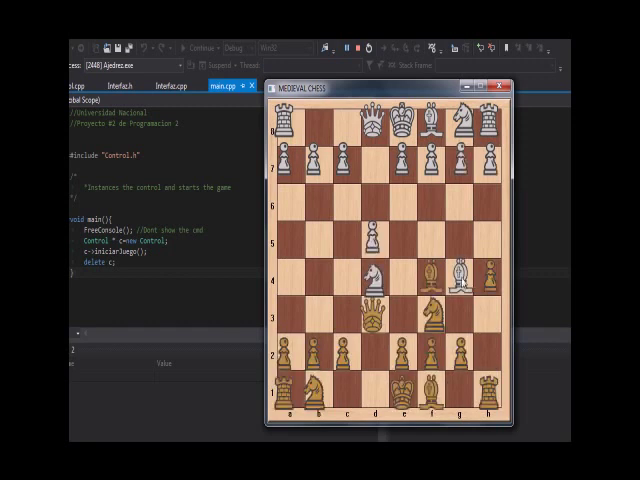
click(461, 281)
click(431, 315)
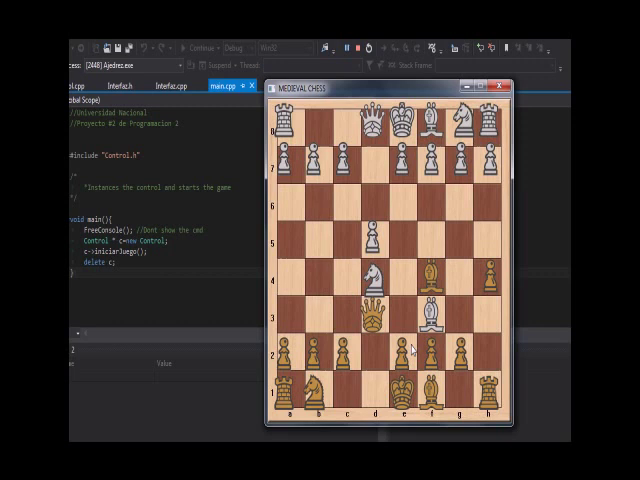
Step: Play exf3, the checking Nxf3+, and gold's recapture gxf3
click(405, 350)
click(431, 322)
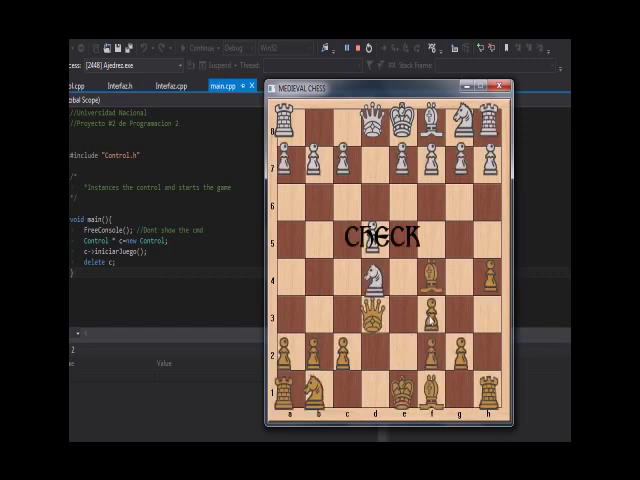
click(373, 280)
click(431, 318)
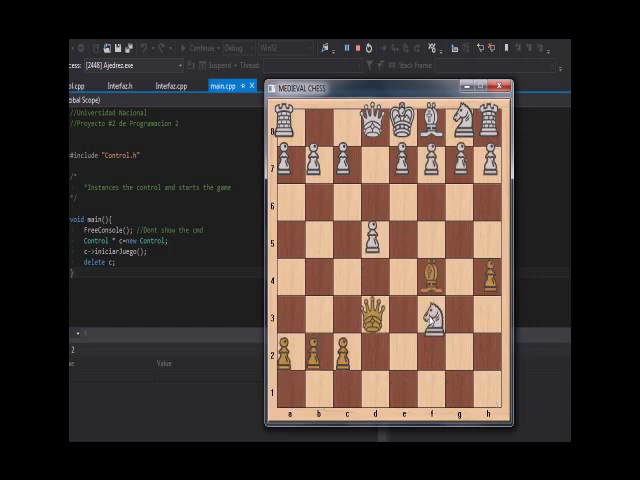
click(460, 352)
click(433, 322)
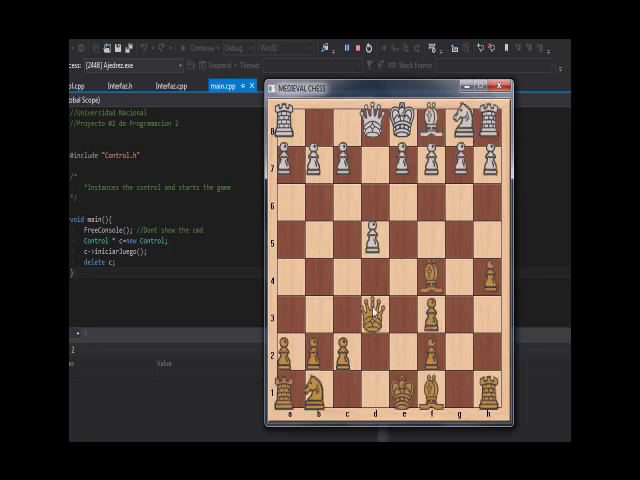
Step: After an out-of-turn gold queen attempt, advance silver's b-pawn from b7 to b5
click(375, 318)
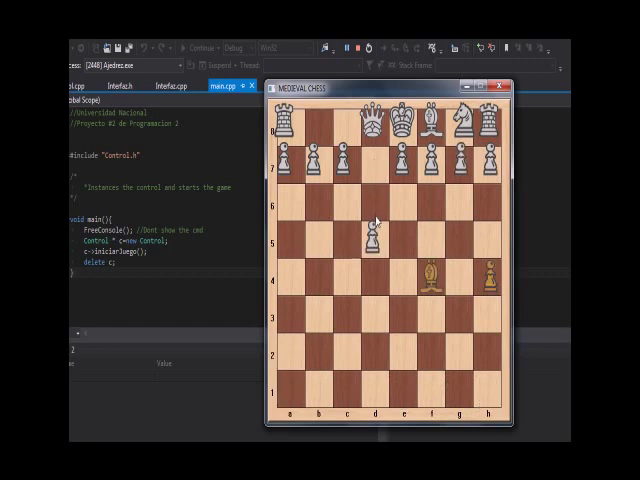
click(313, 163)
click(316, 245)
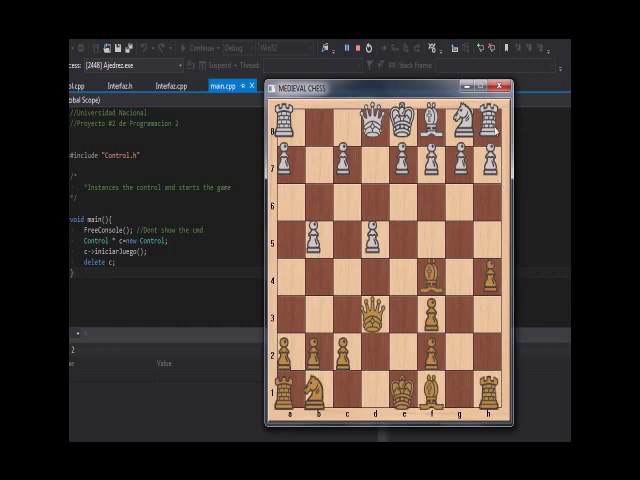
Step: Quit and relaunch Medieval Chess, then load the saved VIDEOGAME match
click(499, 90)
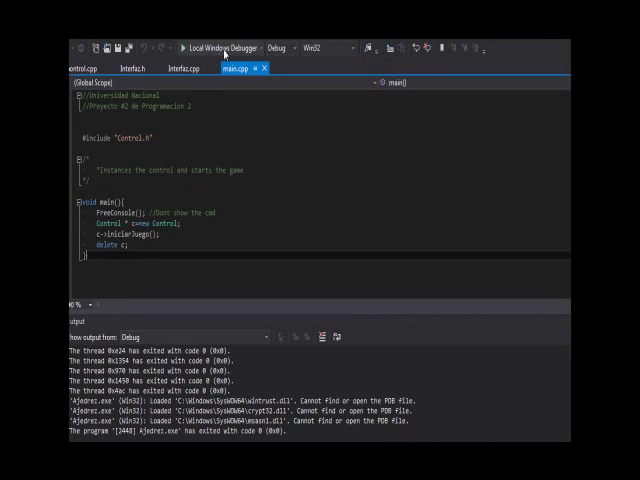
click(224, 50)
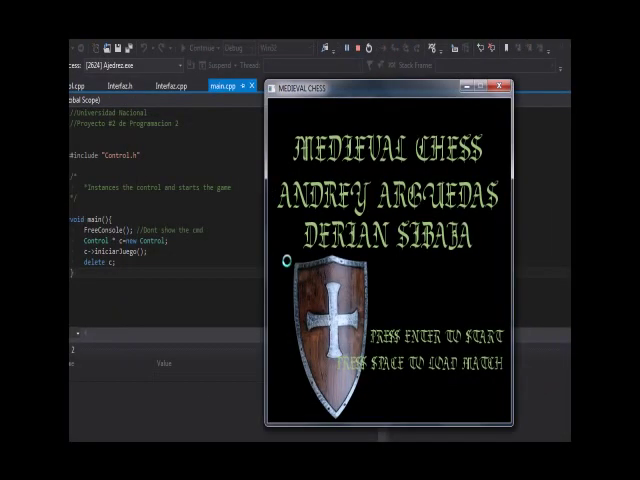
key(space)
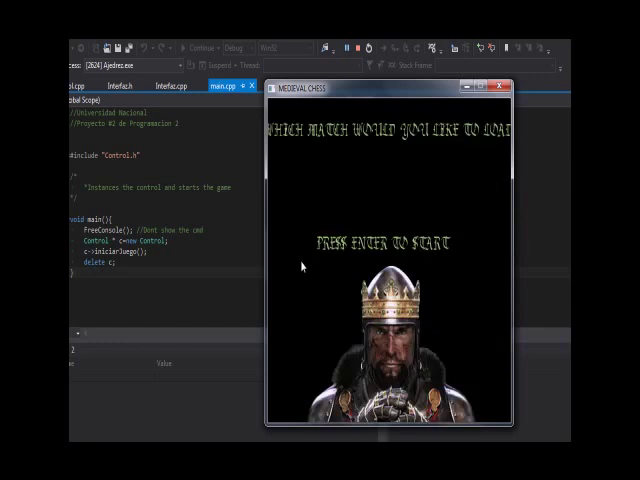
text(VIDE)
text(OGAME)
key(Return)
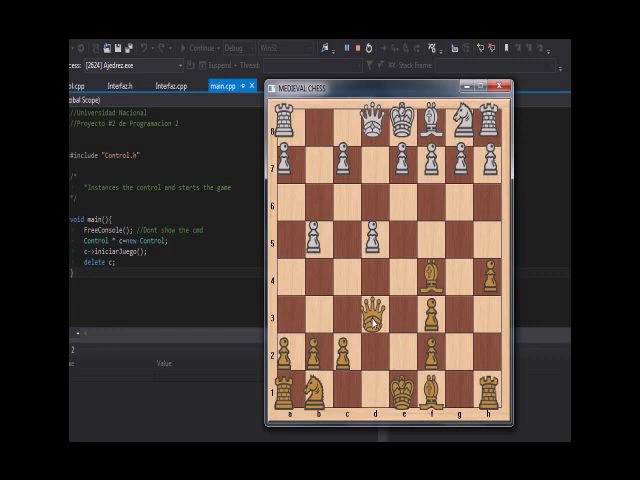
Step: Capture the d5 pawn with gold's queen from d3, then close the game with Alt+F4
drag(372, 322, 372, 240)
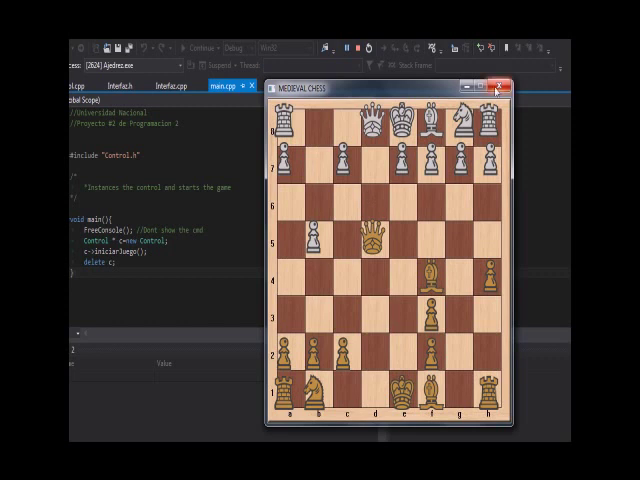
key(alt+F4)
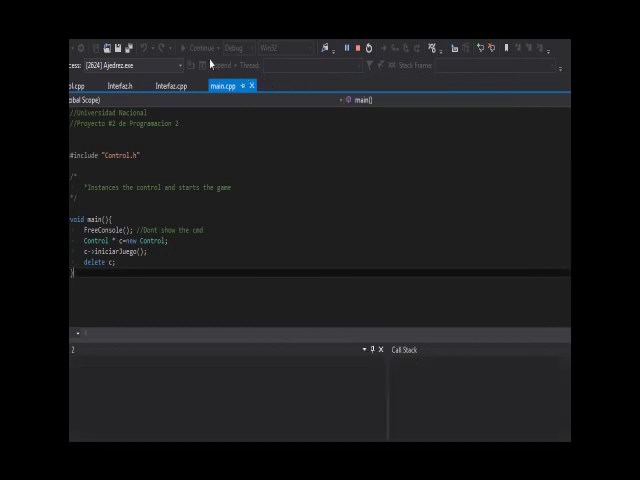